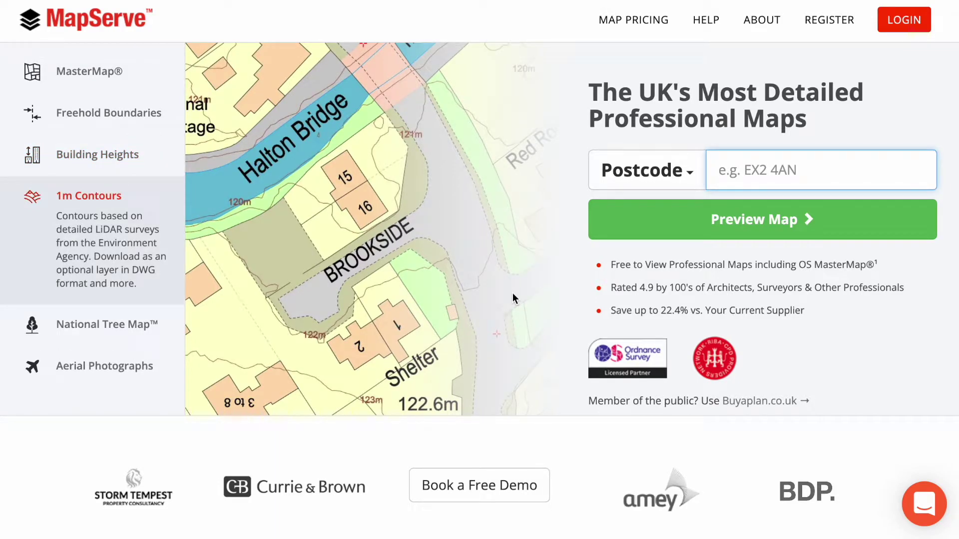
# Step: Sign in through Register/Login to reach the account Search page
pyautogui.click(819, 24)
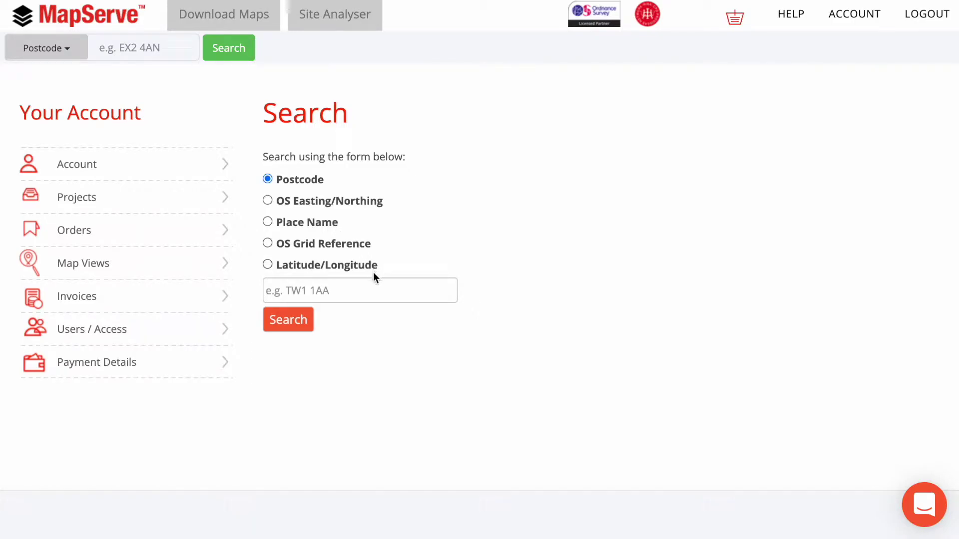
# Step: Search postcode EX2 4AN, open the map for 43, The Quay, and centre Custom House
pyautogui.click(370, 287)
pyautogui.write('e')
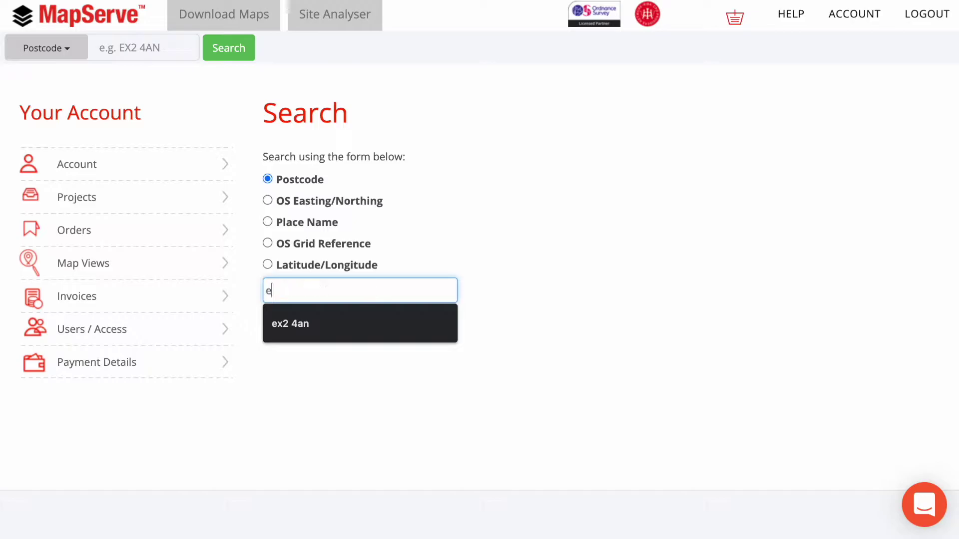
pyautogui.write('x2 4an')
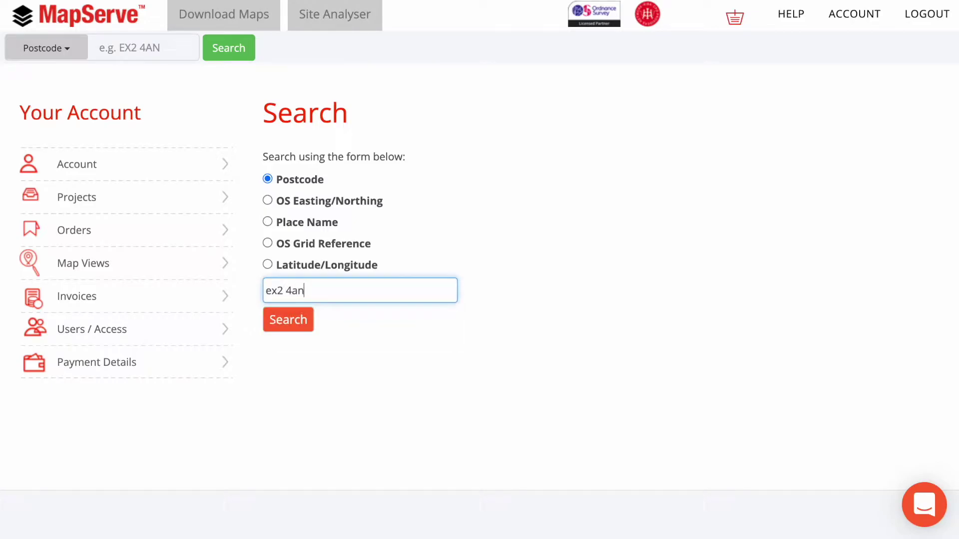
pyautogui.click(306, 328)
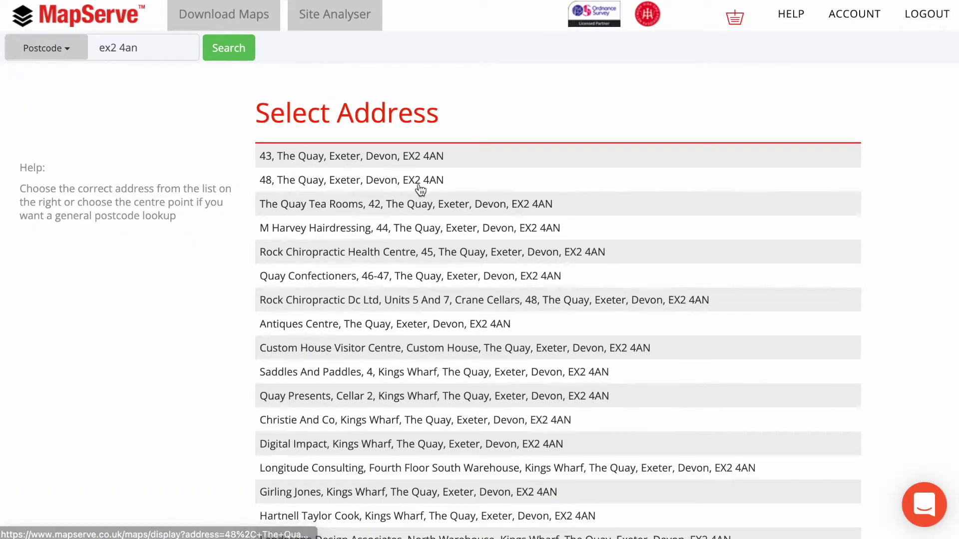
pyautogui.click(419, 156)
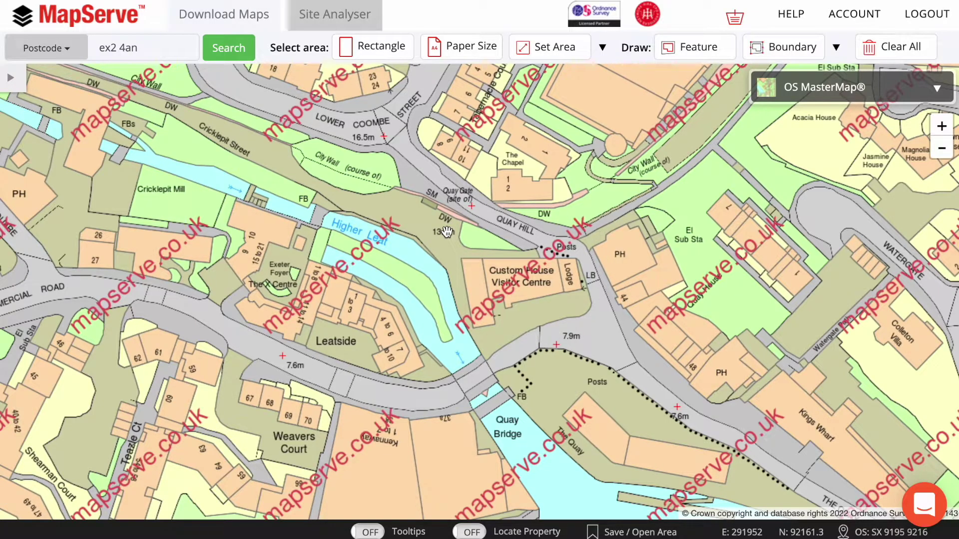
pyautogui.moveTo(531, 283); pyautogui.dragTo(471, 252)
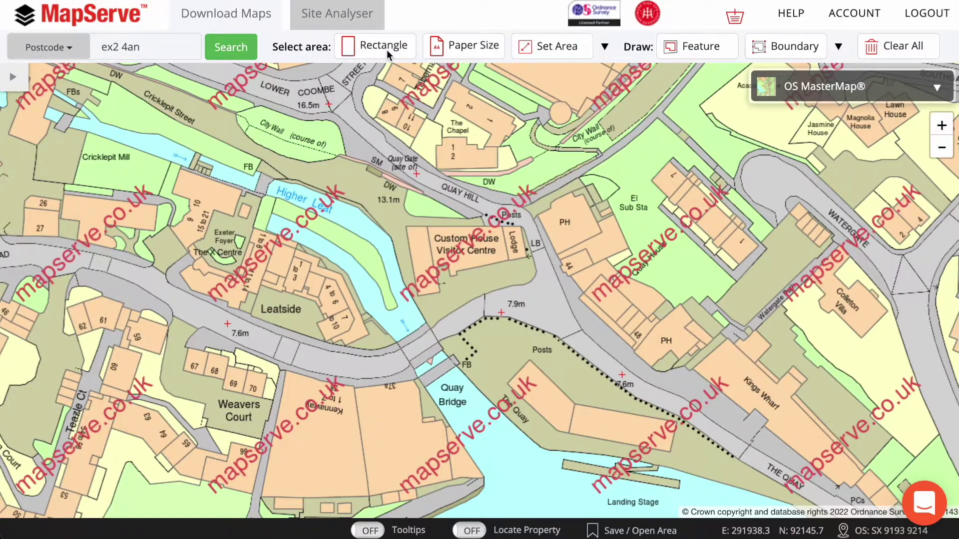
# Step: Try a rectangle selection and an A4 Small paper-size area, clearing each
pyautogui.click(387, 50)
pyautogui.moveTo(393, 119); pyautogui.dragTo(652, 284)
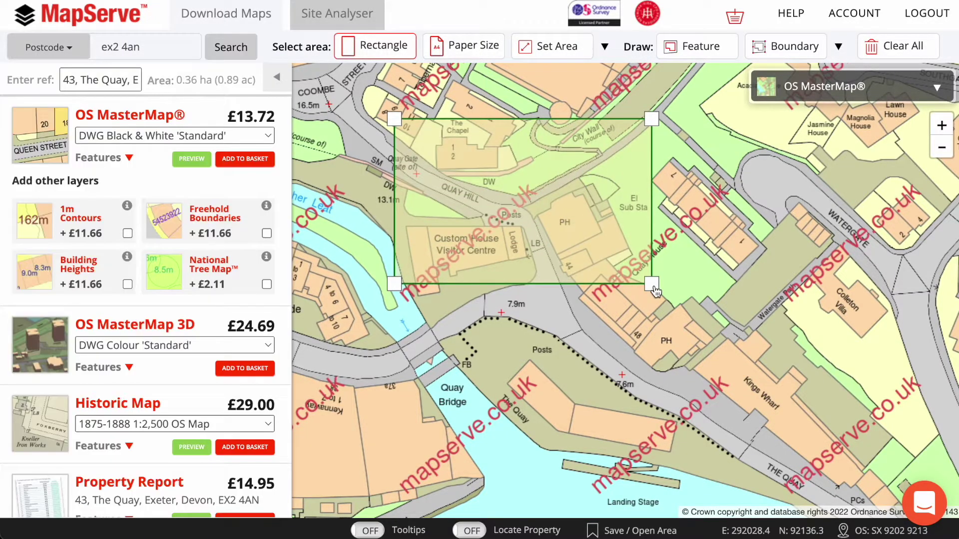
pyautogui.click(907, 54)
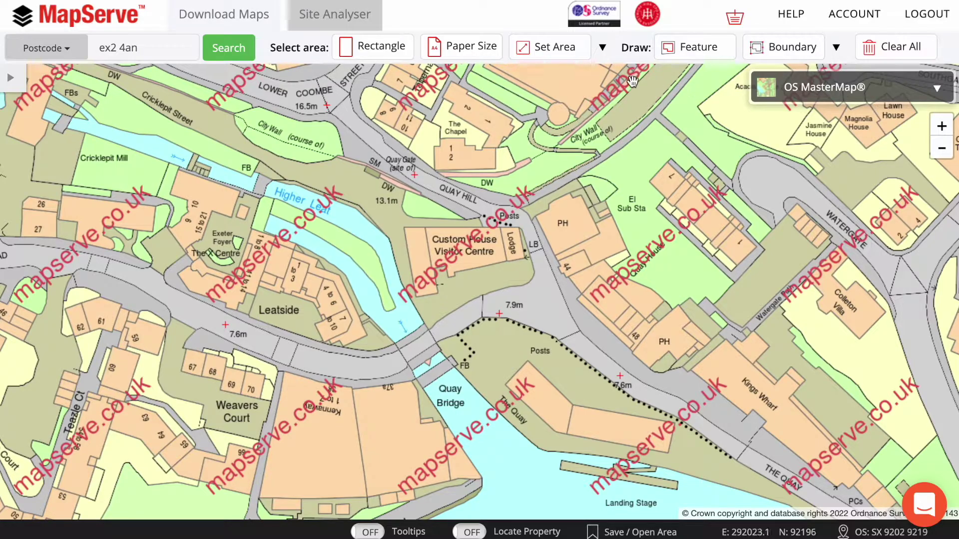
pyautogui.click(476, 54)
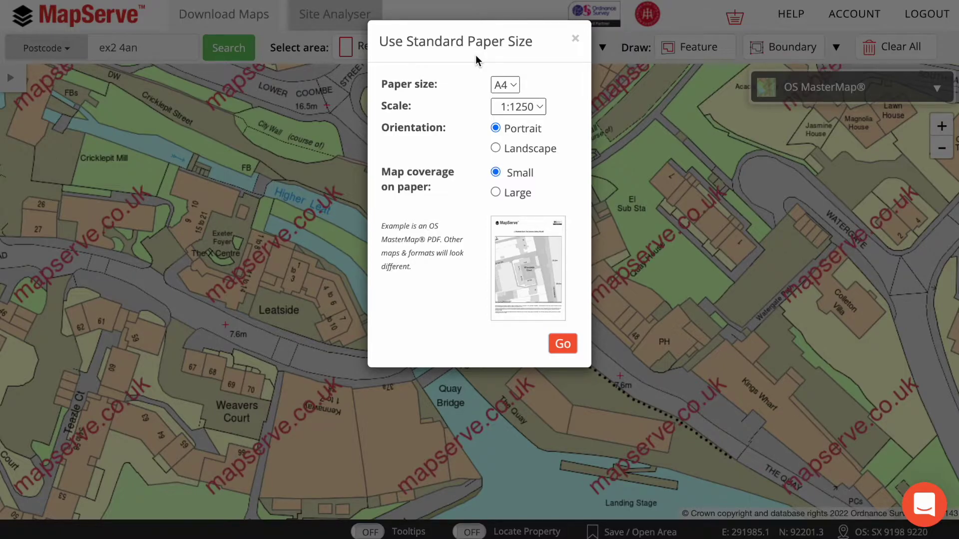
pyautogui.click(496, 193)
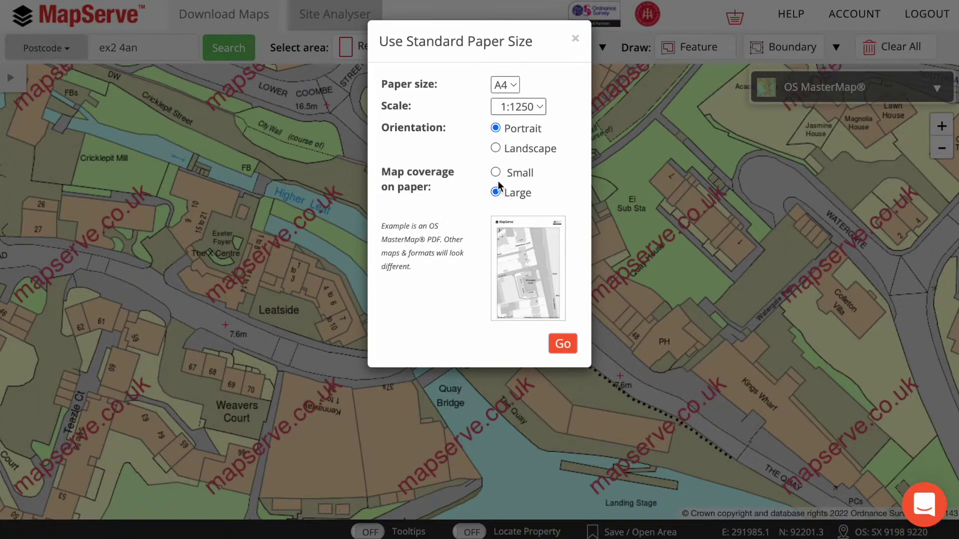
pyautogui.click(496, 172)
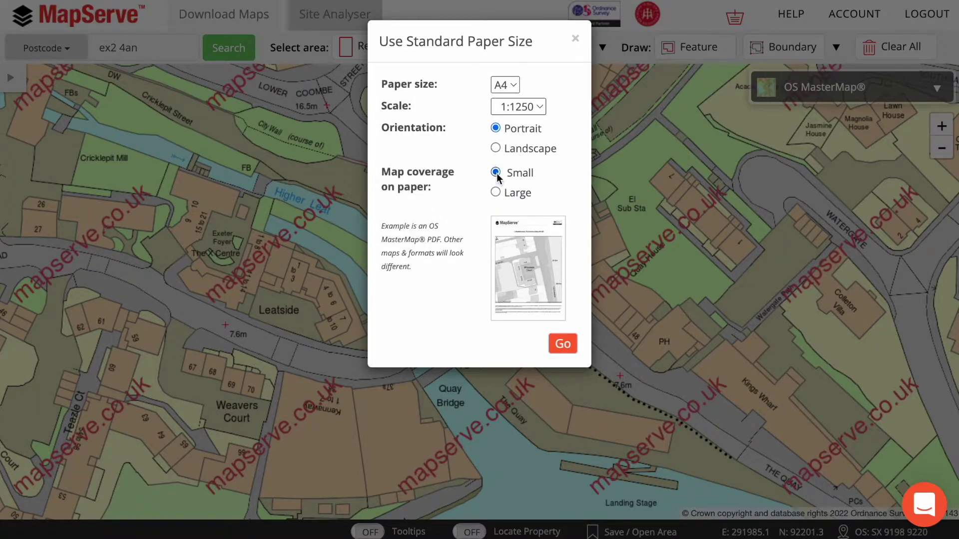
pyautogui.click(563, 344)
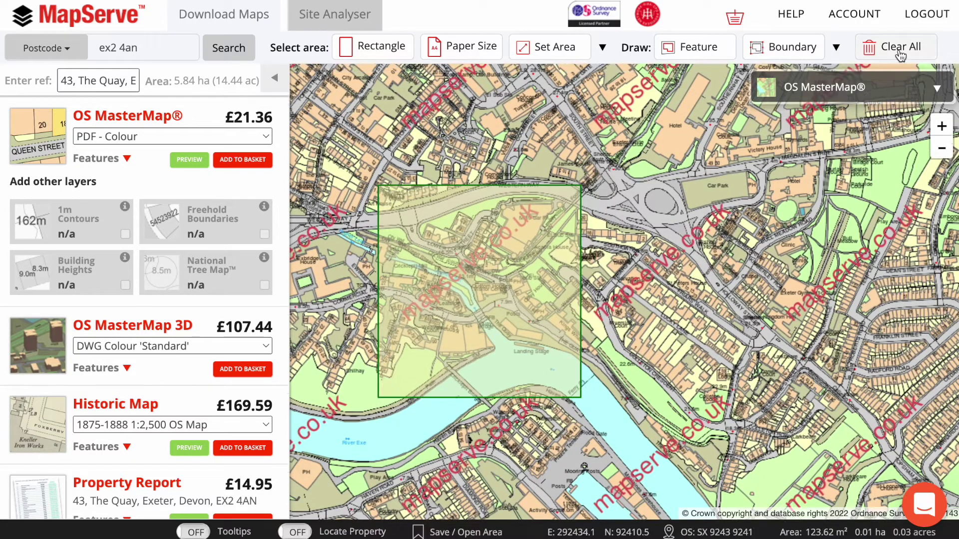
pyautogui.click(899, 52)
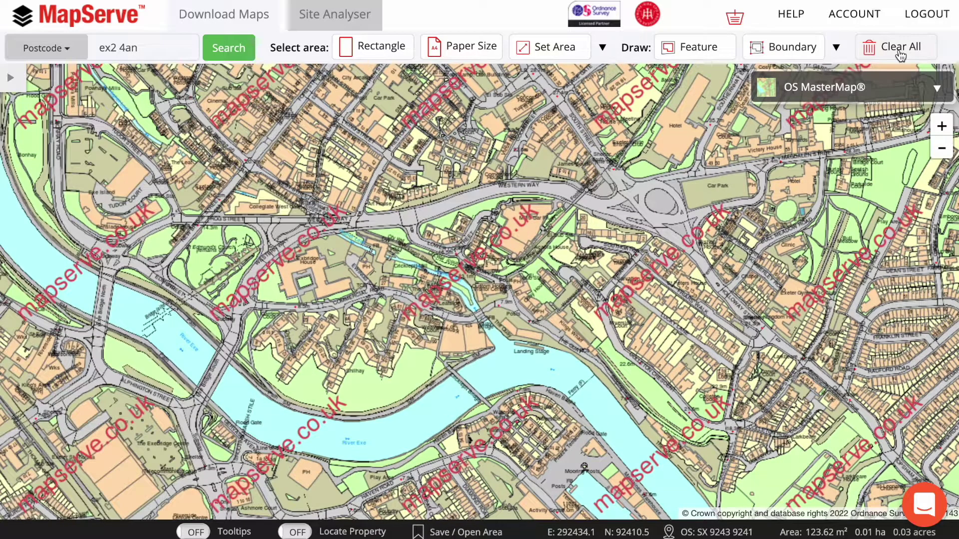
# Step: Create a 1-hectare area around Custom House and bring up Save / Open Area
pyautogui.click(565, 54)
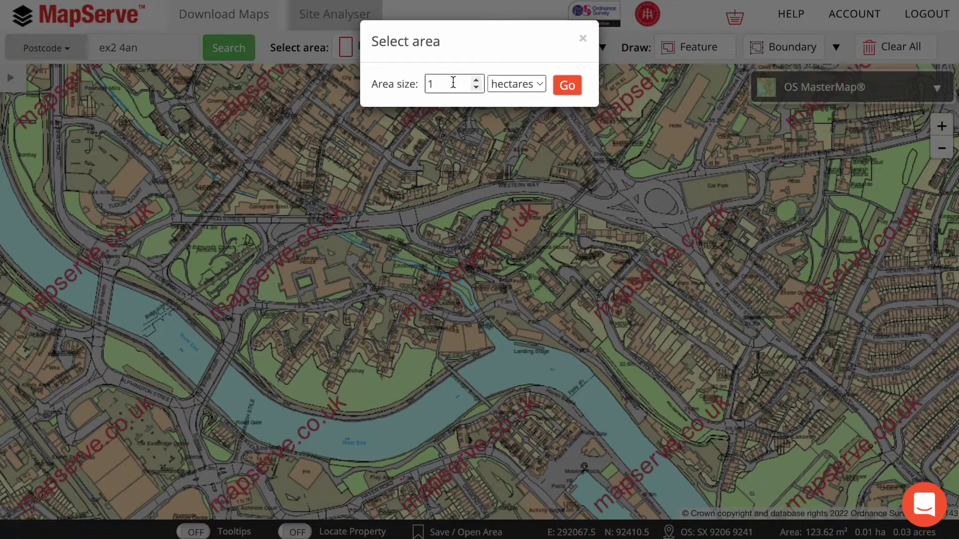
pyautogui.click(567, 86)
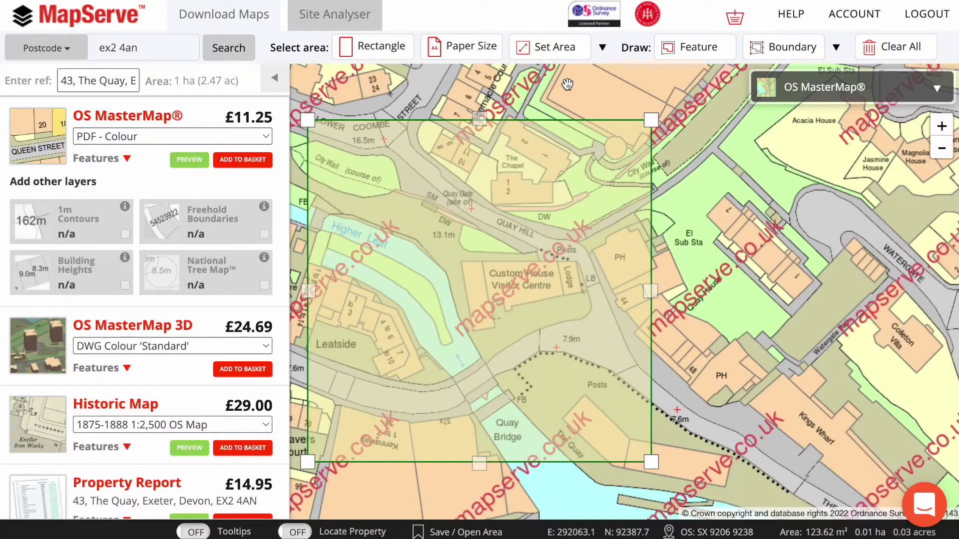
pyautogui.click(603, 48)
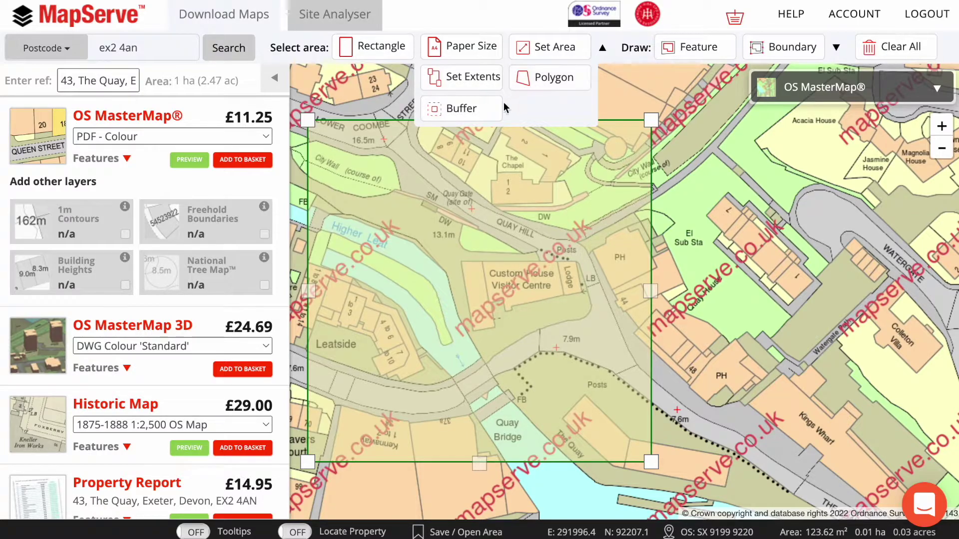
pyautogui.click(604, 50)
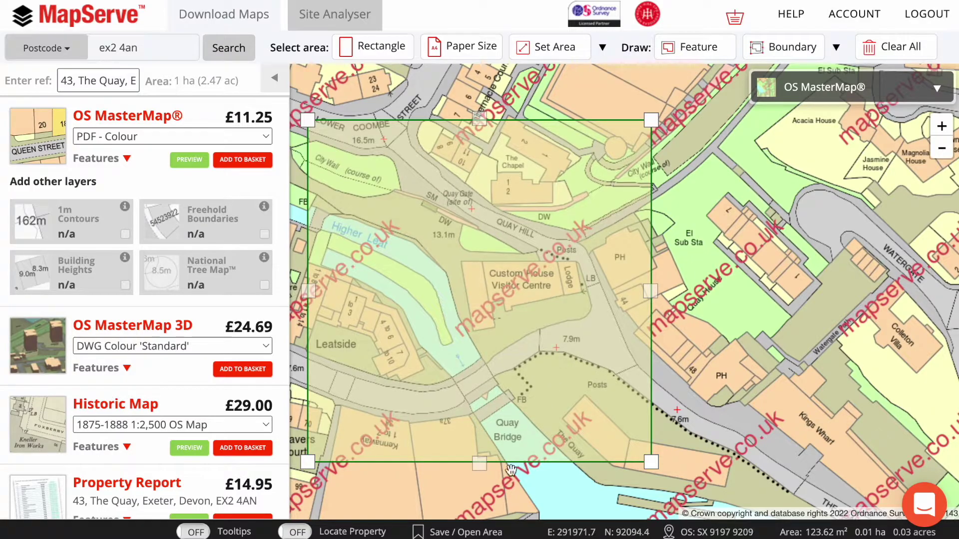
pyautogui.click(469, 533)
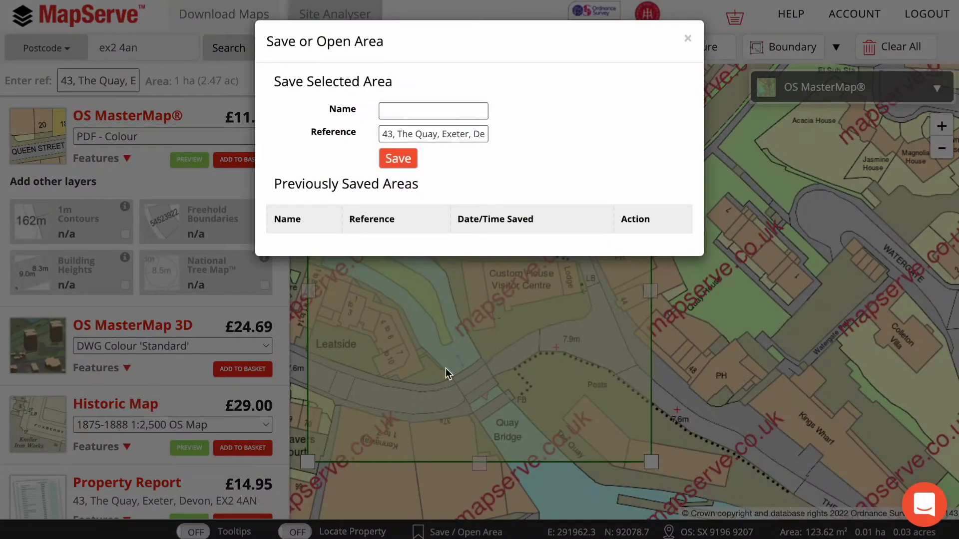
# Step: Save the 1-hectare area under the name 'Work', then clear the map selection
pyautogui.click(408, 112)
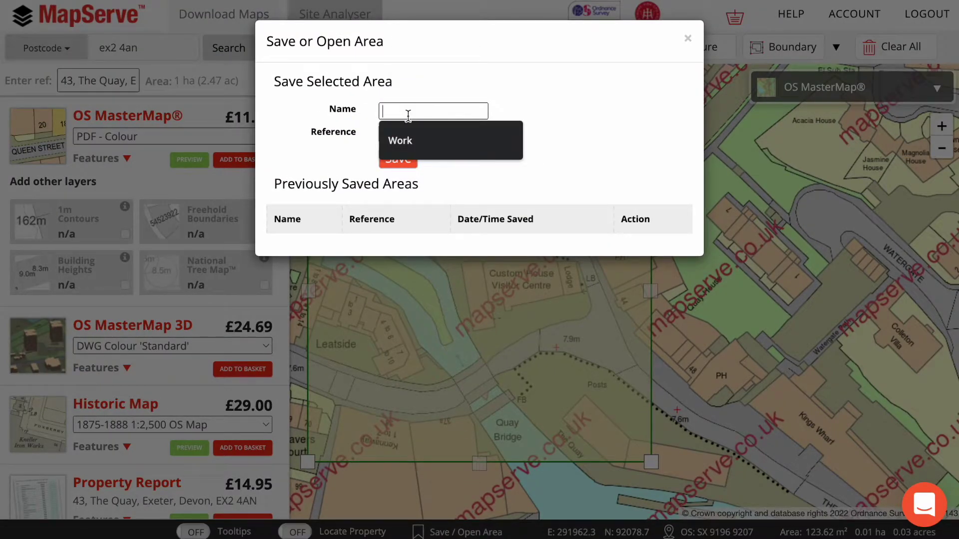
pyautogui.click(400, 140)
pyautogui.click(407, 159)
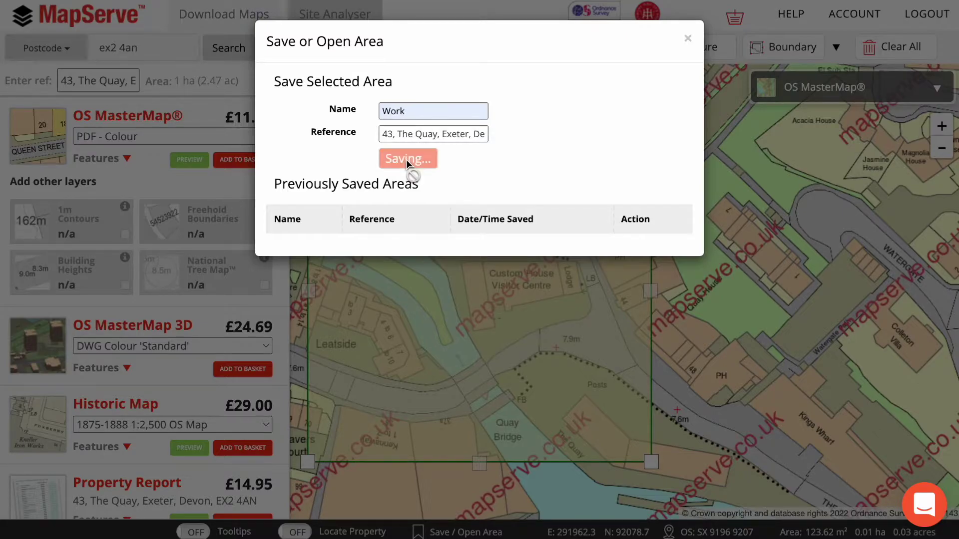
pyautogui.click(688, 39)
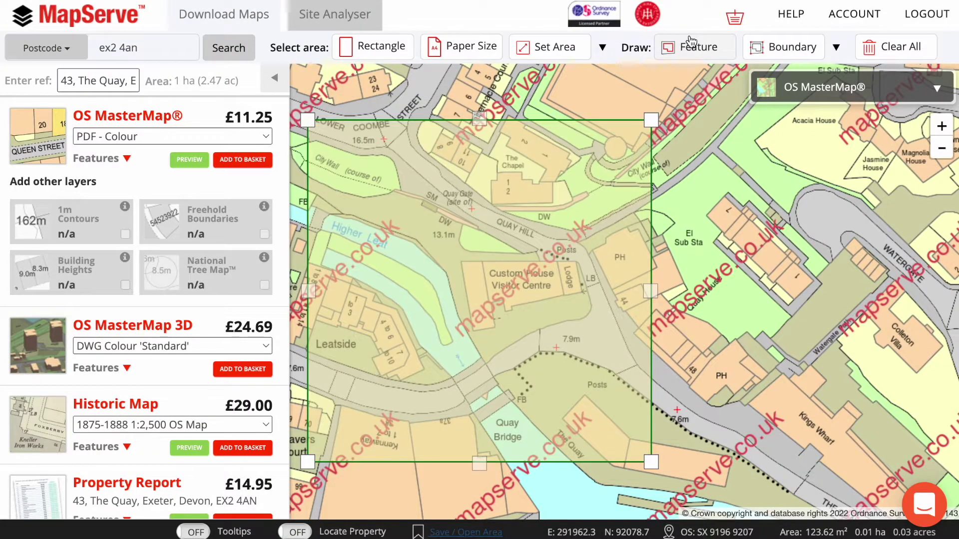
pyautogui.click(896, 55)
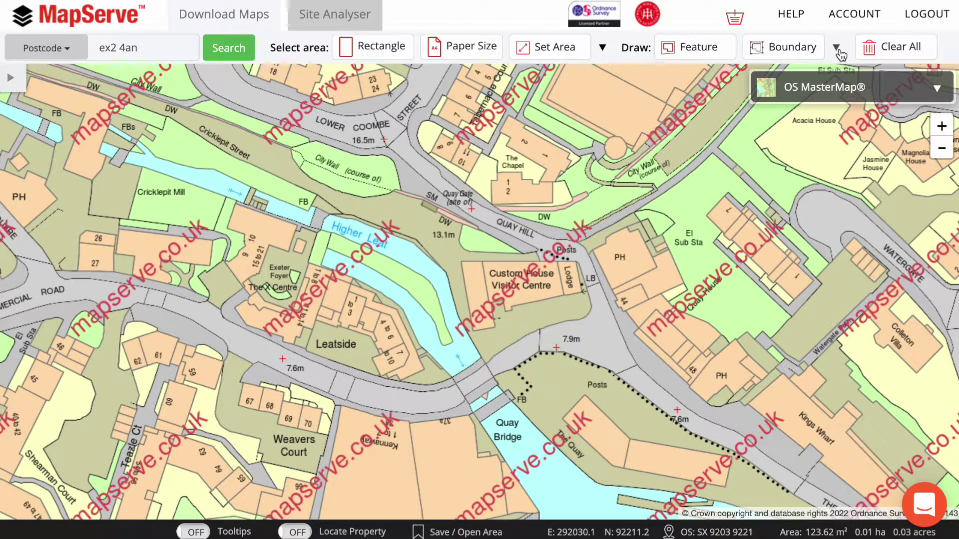
# Step: Trace a 775.23 m² boundary around Custom House Visitor Centre, then clear it
pyautogui.click(708, 54)
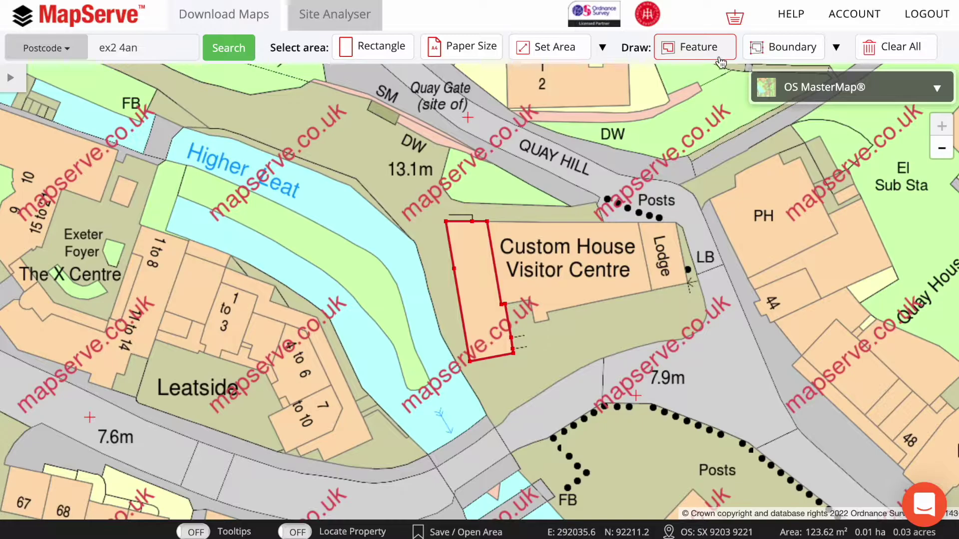
pyautogui.click(777, 52)
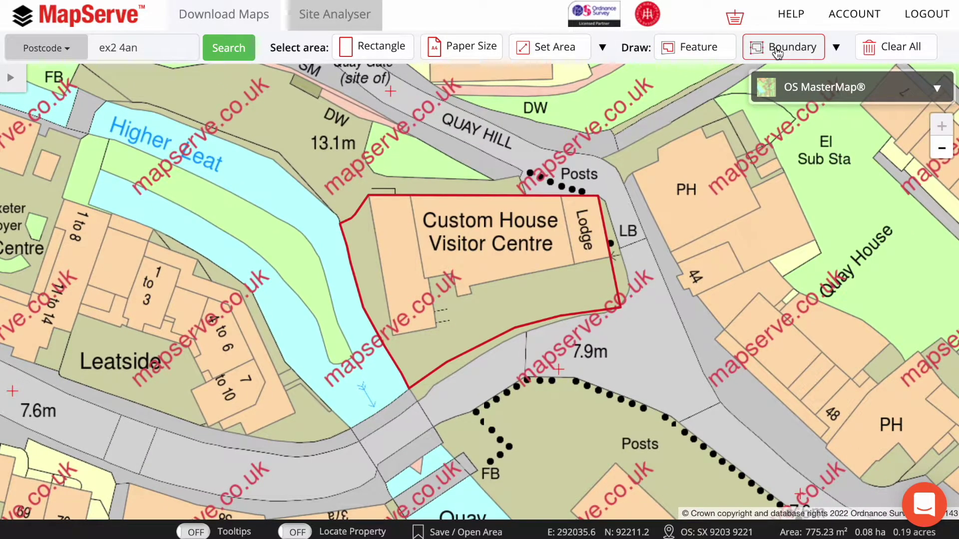
pyautogui.click(836, 47)
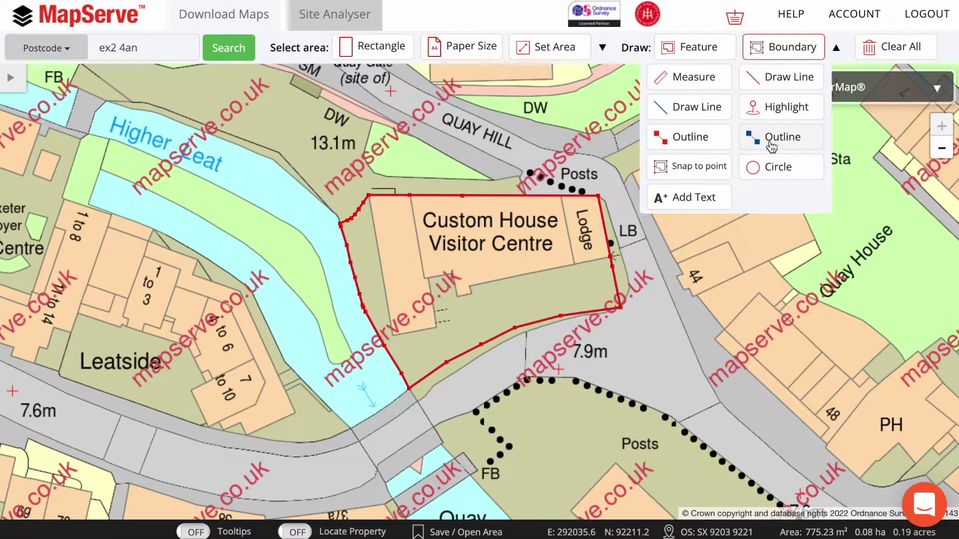
pyautogui.click(838, 50)
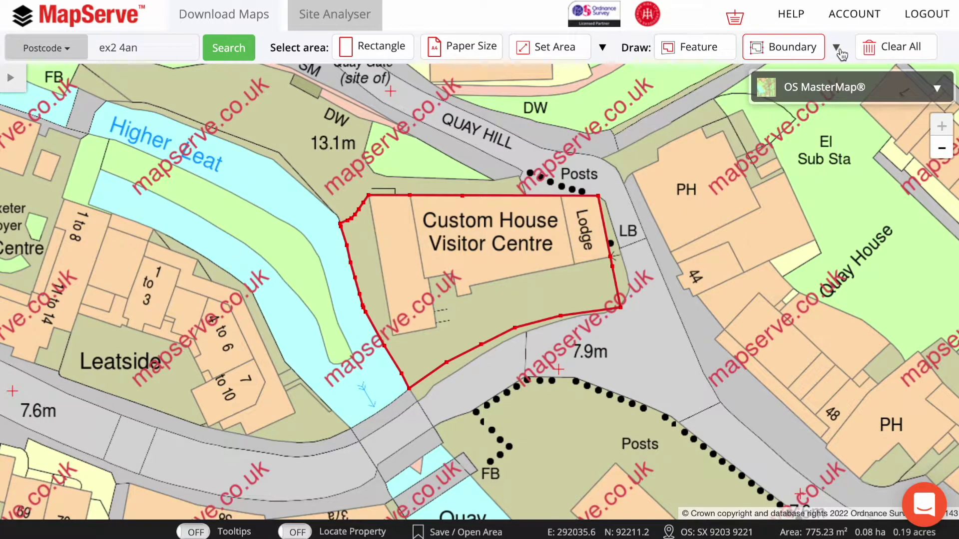
pyautogui.click(891, 50)
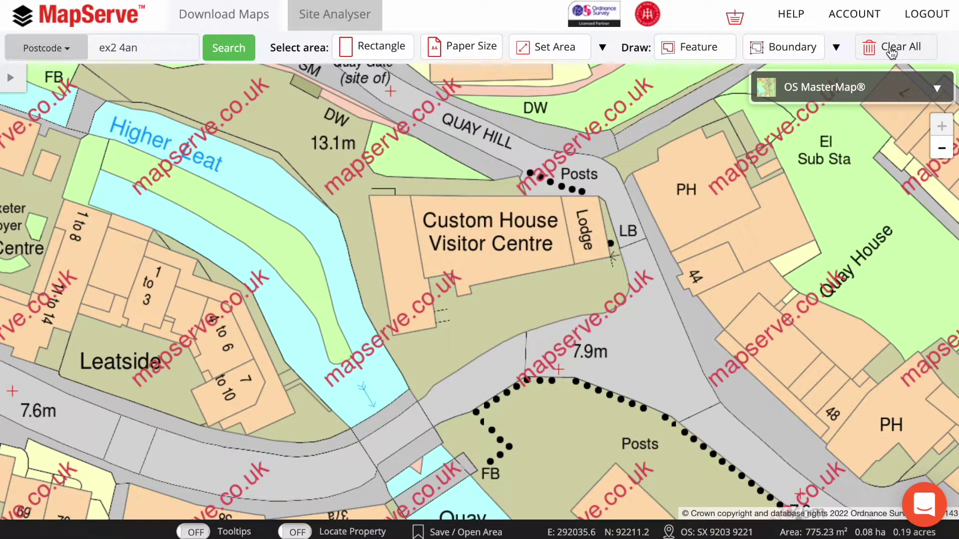
# Step: Draw a rectangle covering Custom House and keep OS MasterMap as DWG Black & White 'Standard'
pyautogui.click(380, 59)
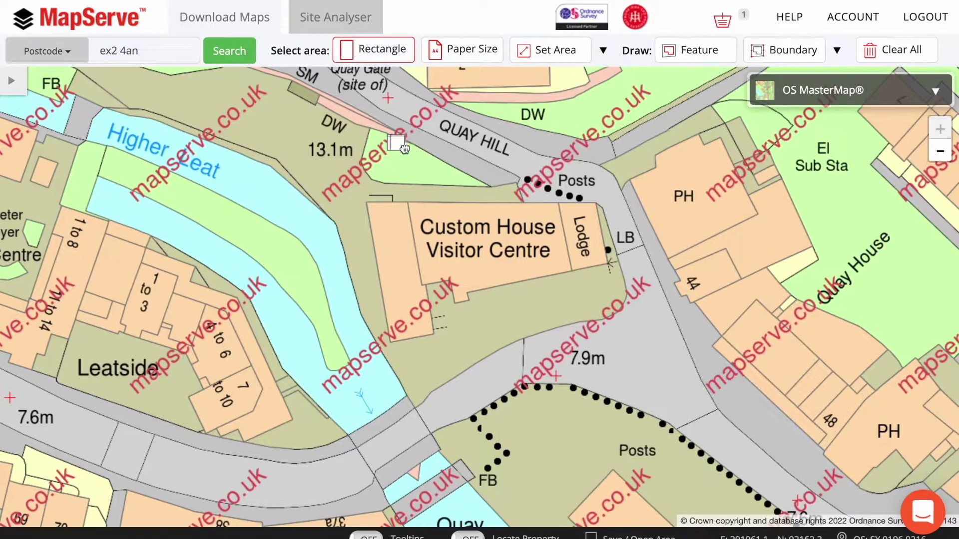
pyautogui.moveTo(398, 136); pyautogui.dragTo(575, 256)
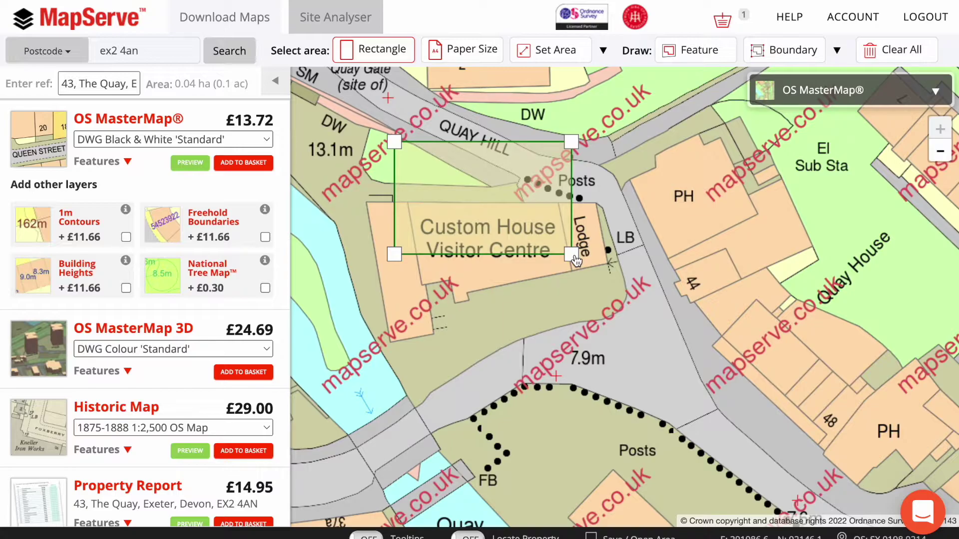
pyautogui.moveTo(574, 257); pyautogui.dragTo(635, 313)
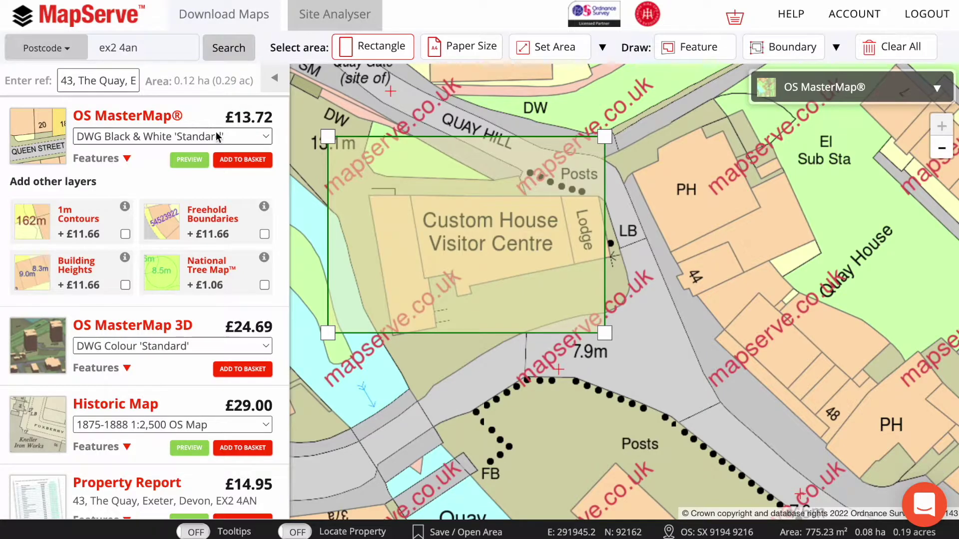
pyautogui.click(252, 141)
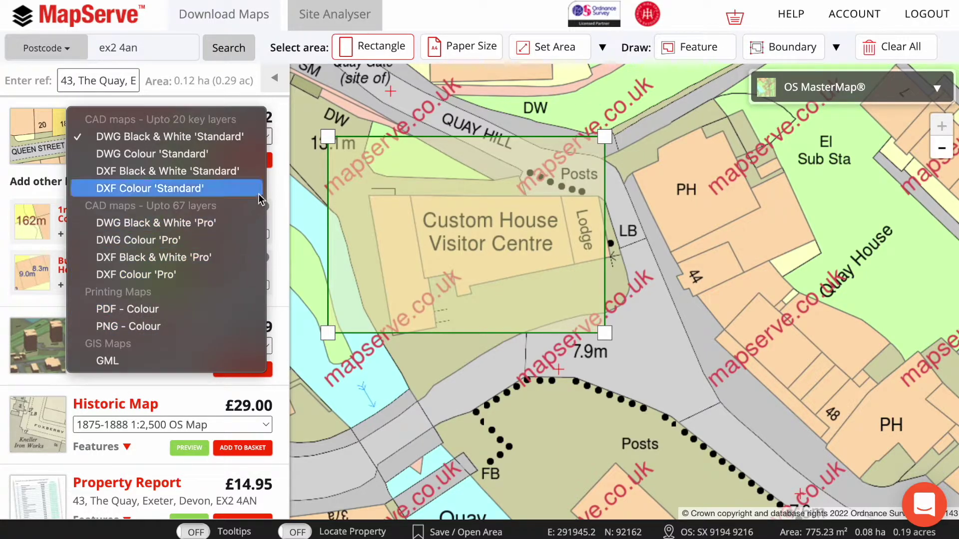
pyautogui.click(272, 188)
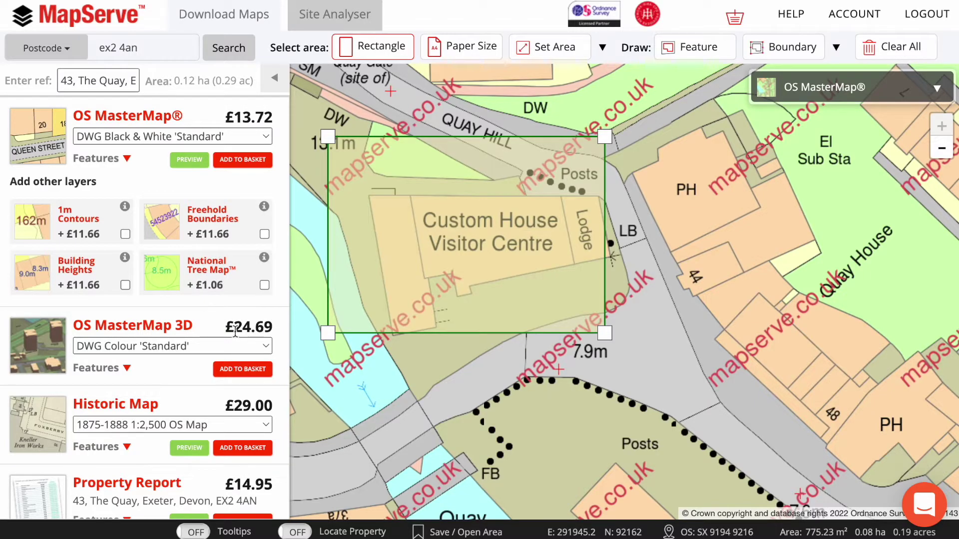
pyautogui.click(262, 350)
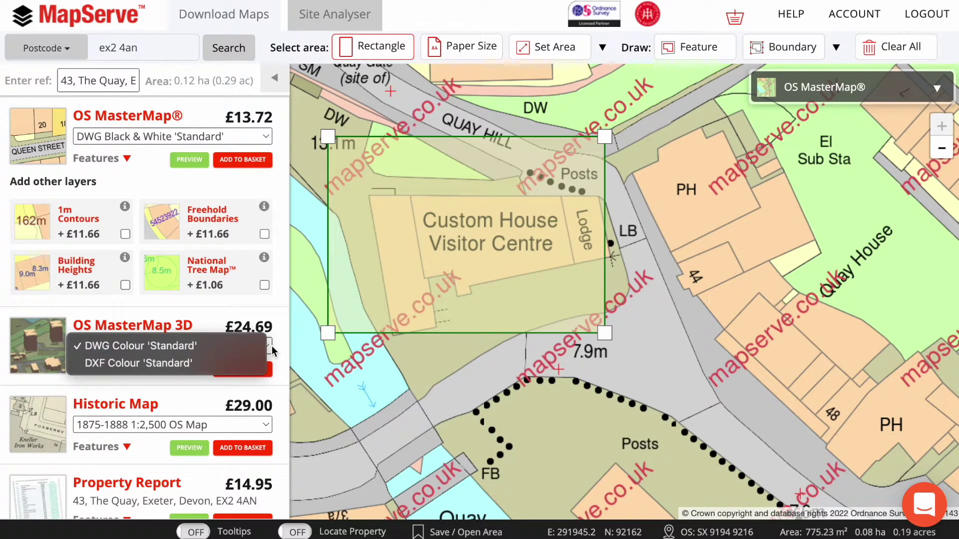
pyautogui.click(272, 350)
pyautogui.scroll(-2, 265, 350)
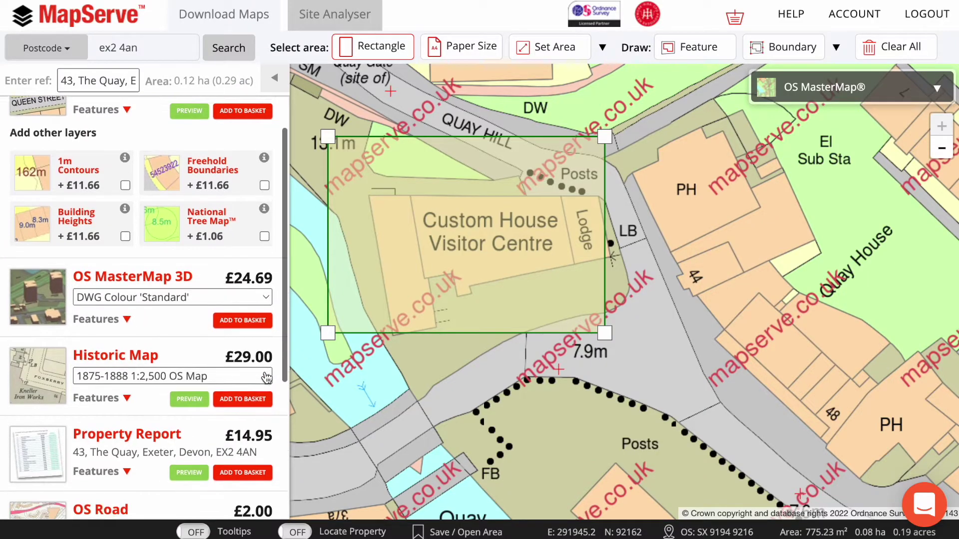
pyautogui.click(263, 322)
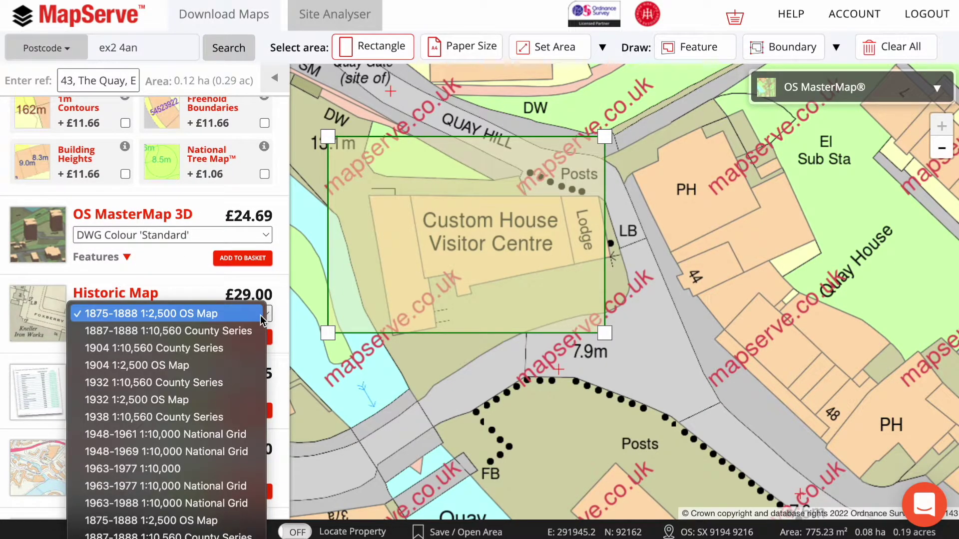
pyautogui.scroll(-4, 246, 414)
pyautogui.scroll(-3, 245, 414)
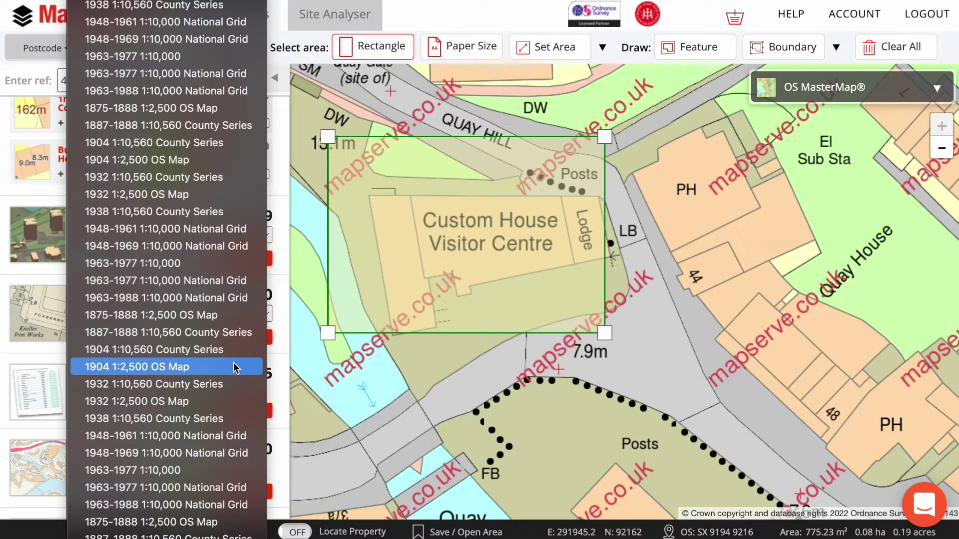
pyautogui.click(281, 258)
pyautogui.click(189, 337)
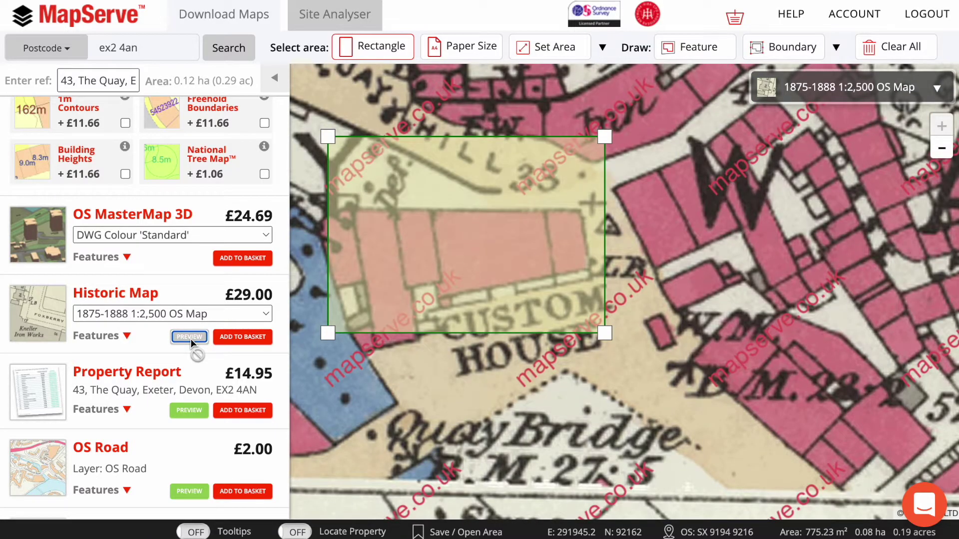
pyautogui.scroll(-3, 193, 446)
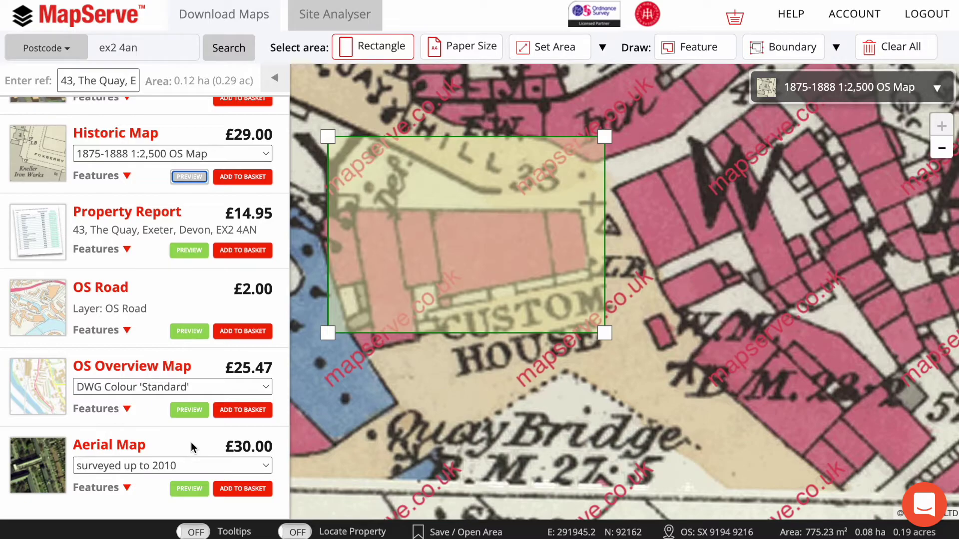
pyautogui.click(196, 410)
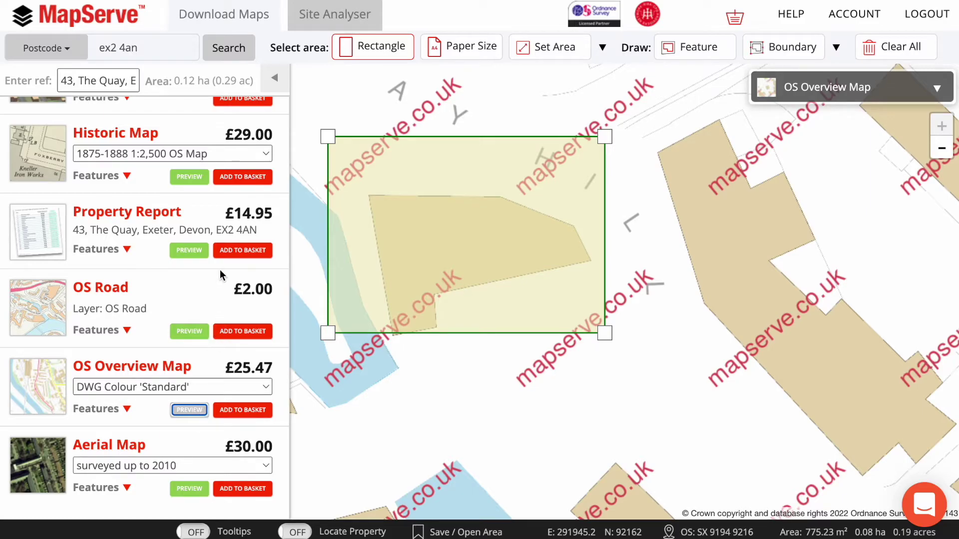
pyautogui.scroll(4, 210, 262)
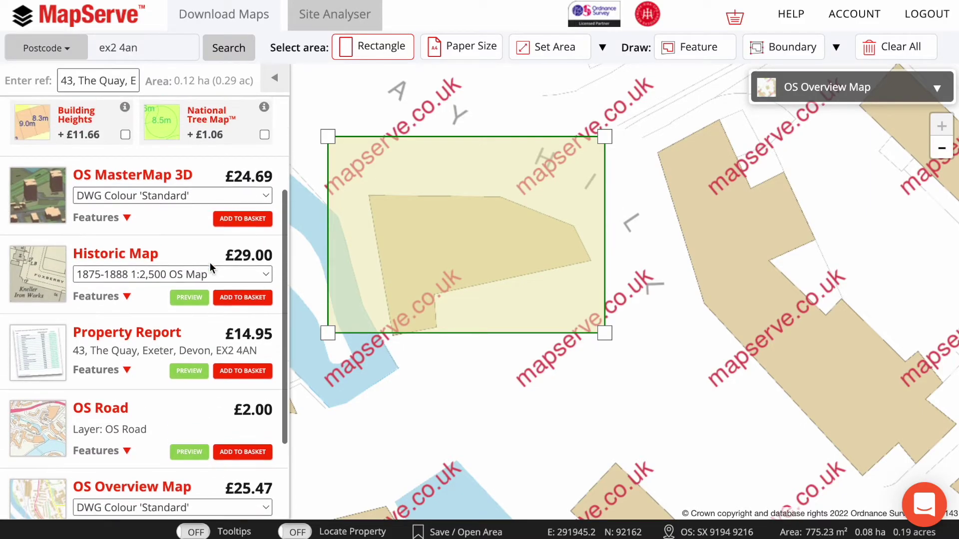
pyautogui.scroll(2, 210, 262)
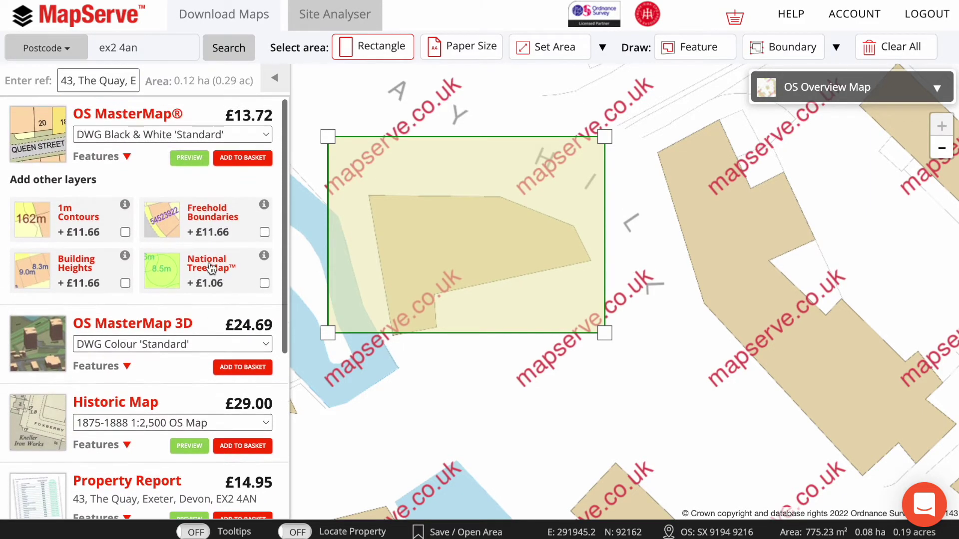
pyautogui.click(192, 158)
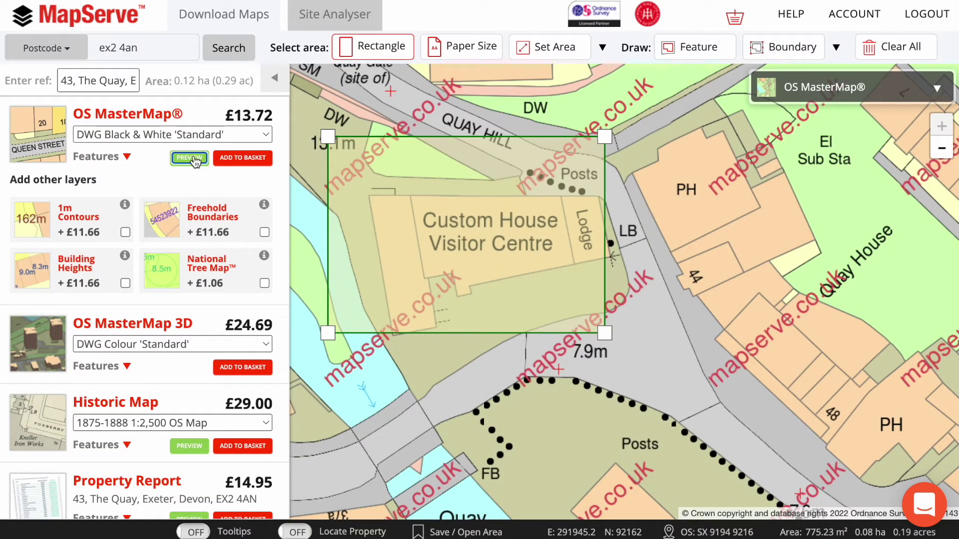
# Step: Add the OS MasterMap DWG extract to the basket (£16.46 with VAT) without paying
pyautogui.click(261, 159)
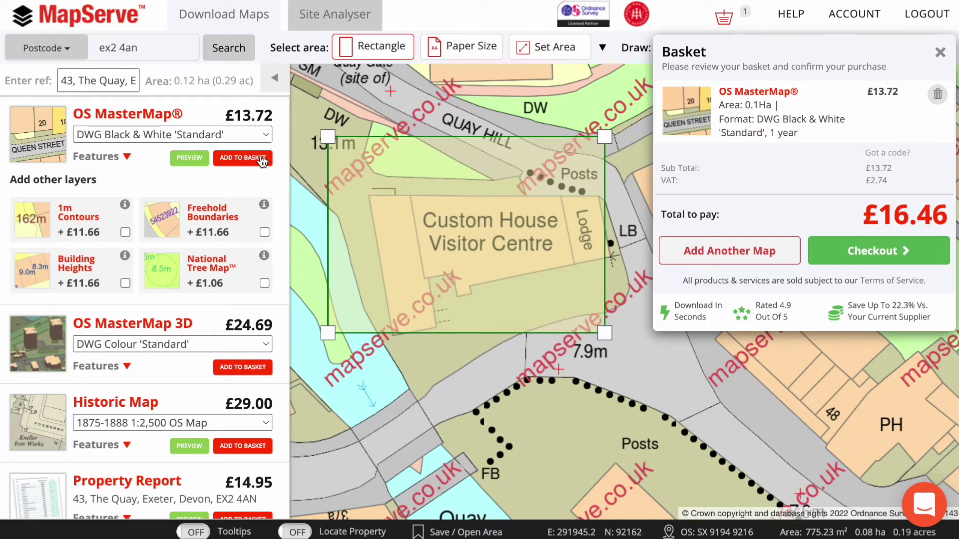
pyautogui.click(849, 253)
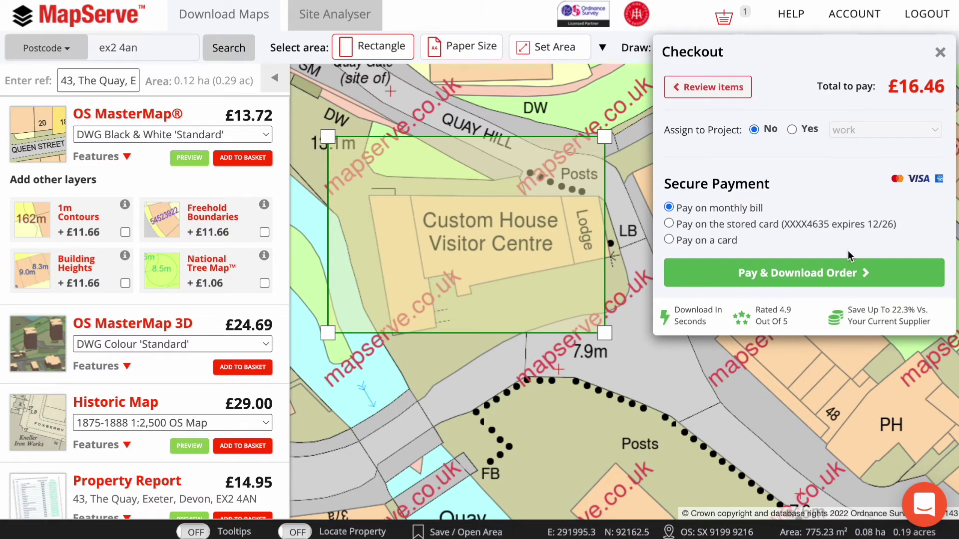
pyautogui.click(940, 53)
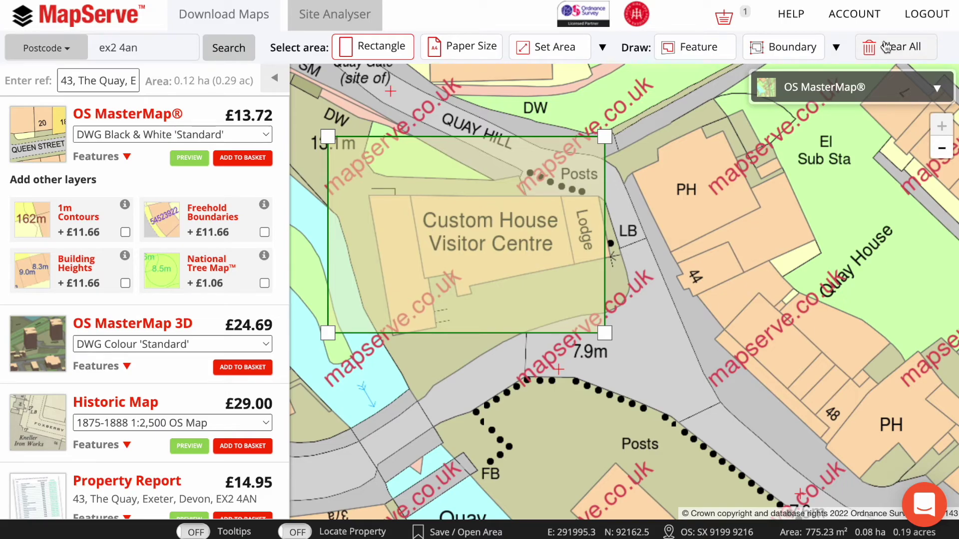
# Step: View Account Details, then return to the MapServe home page
pyautogui.click(863, 28)
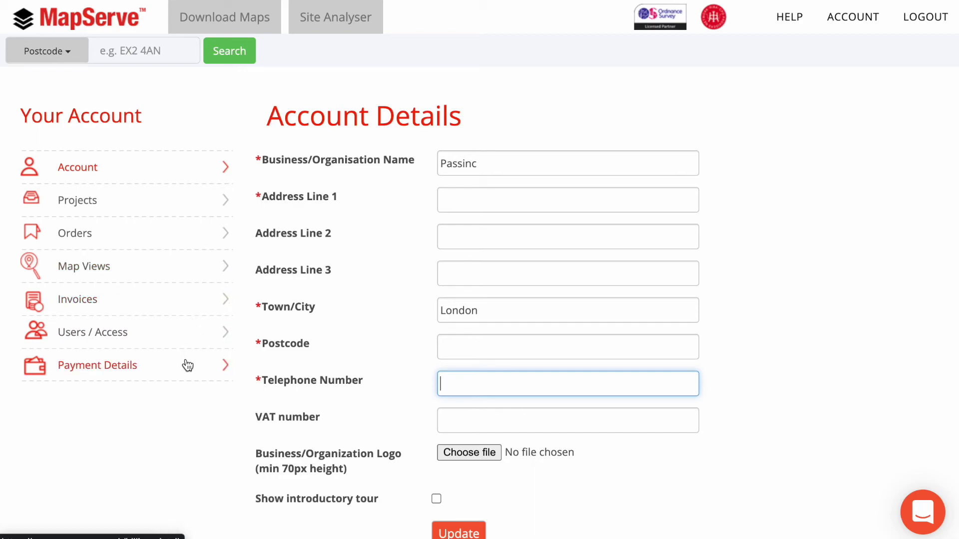
pyautogui.click(95, 25)
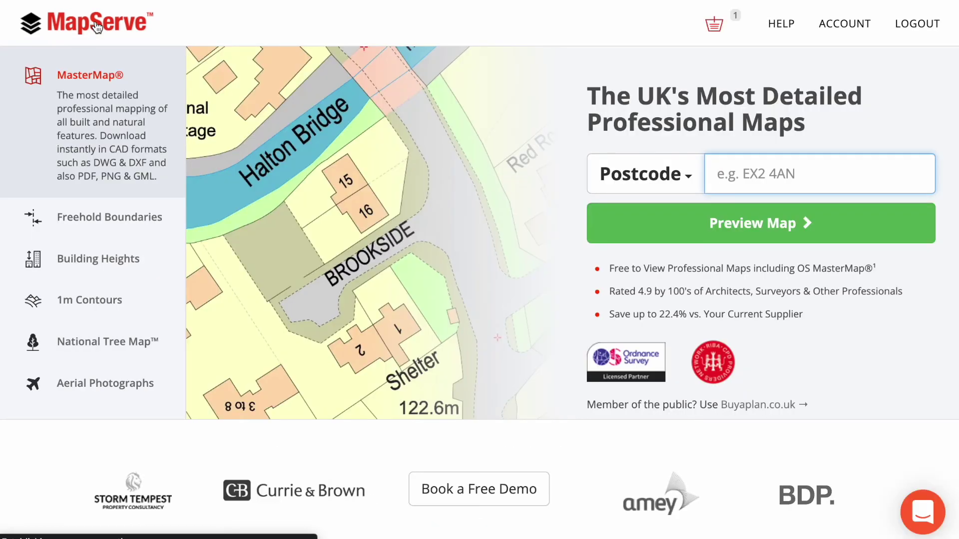